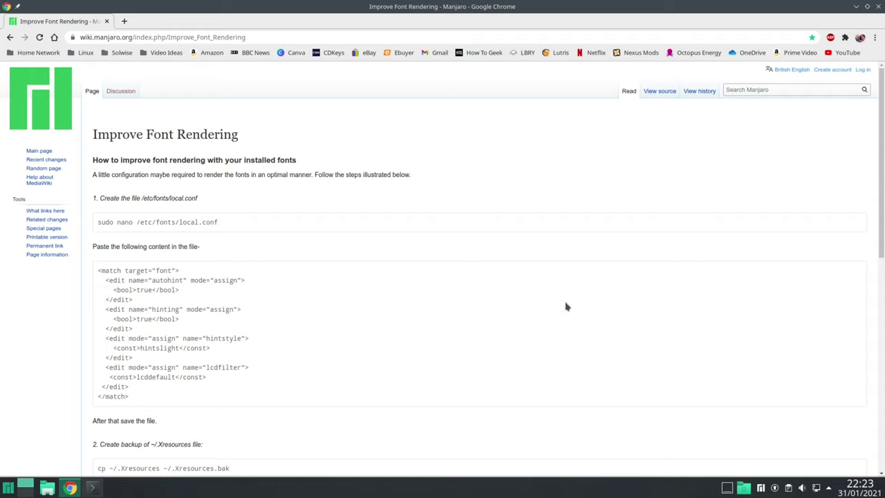
Step: Run the wiki's 'sudo nano /etc/fonts/local.conf' command in Konsole and enter the administrator password
{"action": "left_click", "coordinate": [93, 487]}
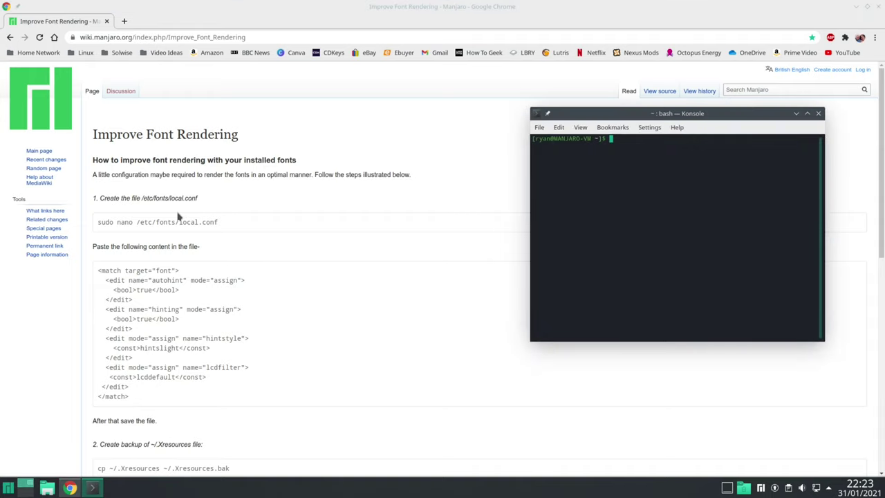
{"action": "left_click_drag", "start_coordinate": [221, 224], "coordinate": [98, 230]}
{"action": "right_click", "coordinate": [109, 223]}
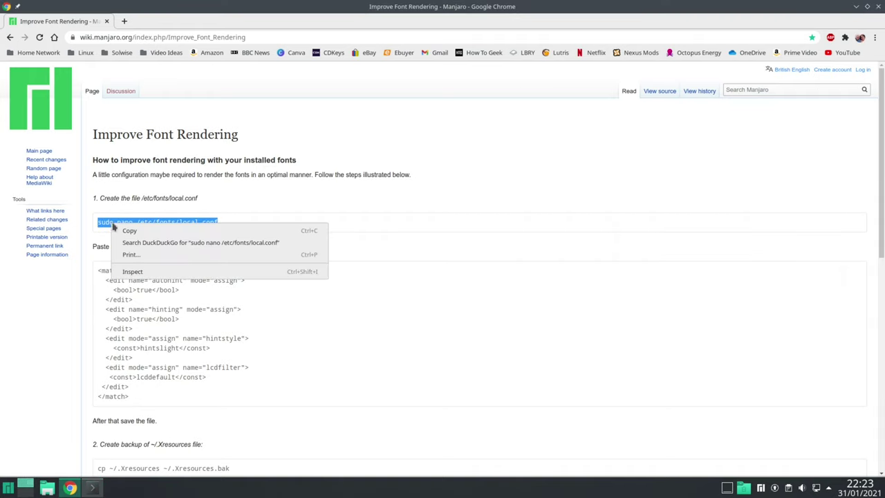
{"action": "left_click", "coordinate": [131, 230]}
{"action": "left_click", "coordinate": [93, 487]}
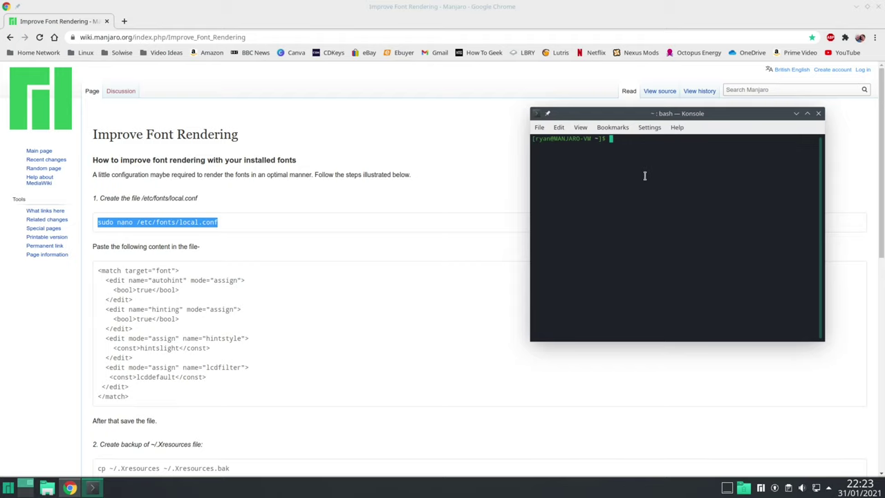
{"action": "right_click", "coordinate": [638, 185]}
{"action": "left_click", "coordinate": [674, 193]}
{"action": "key", "text": "Return"}
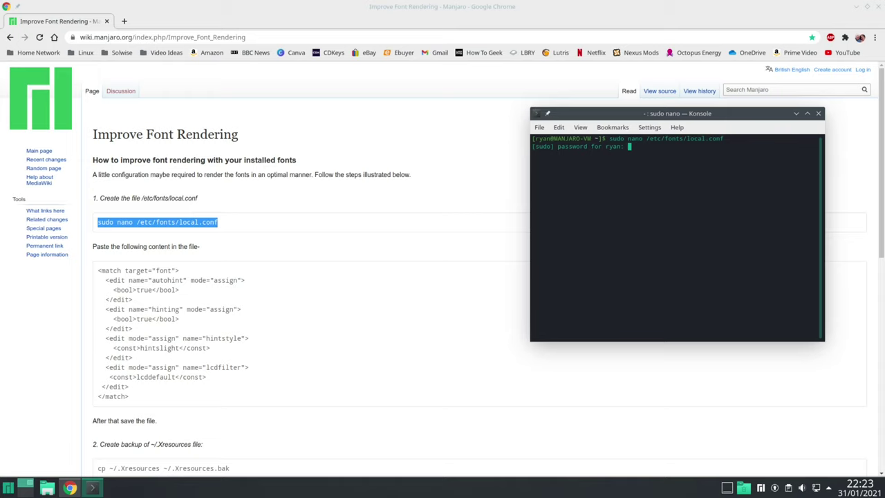
{"action": "key", "text": "Return"}
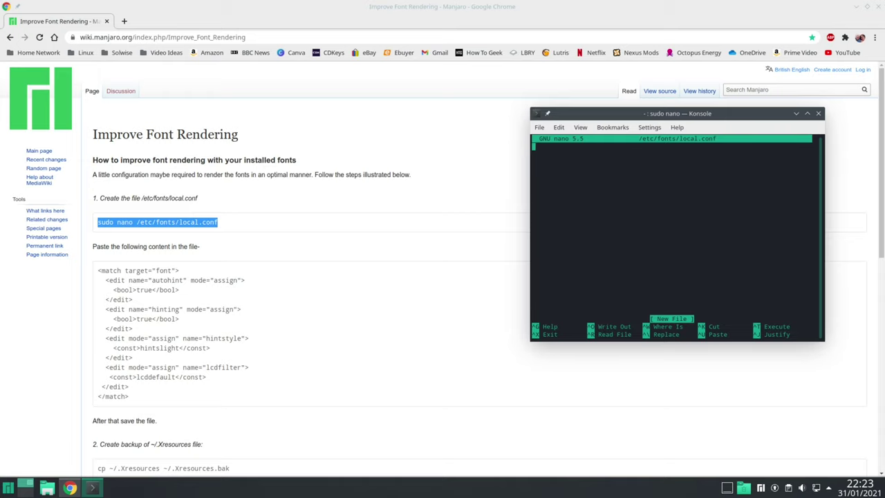
Step: Paste the wiki's fontconfig XML block into local.conf, save it and exit nano
{"action": "left_click", "coordinate": [126, 386]}
{"action": "left_click_drag", "start_coordinate": [129, 396], "coordinate": [96, 270]}
{"action": "right_click", "coordinate": [100, 273]}
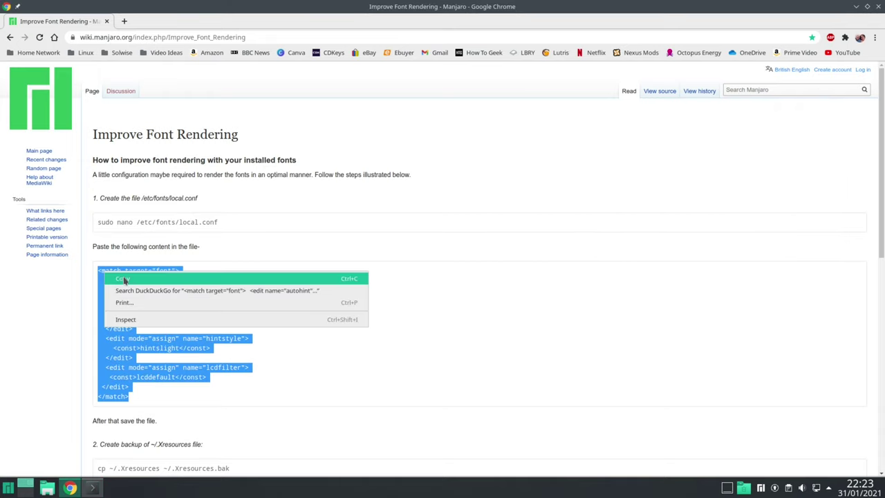
{"action": "left_click", "coordinate": [121, 285]}
{"action": "left_click", "coordinate": [91, 487]}
{"action": "right_click", "coordinate": [624, 201]}
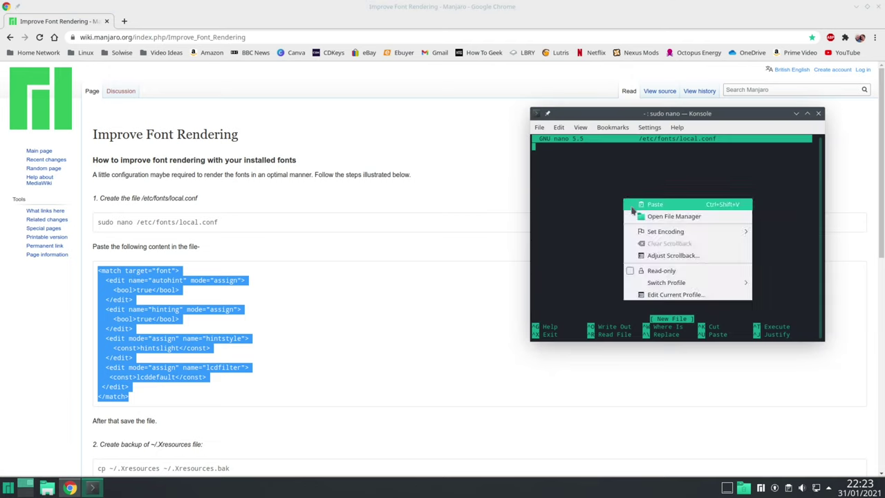
{"action": "left_click", "coordinate": [654, 204]}
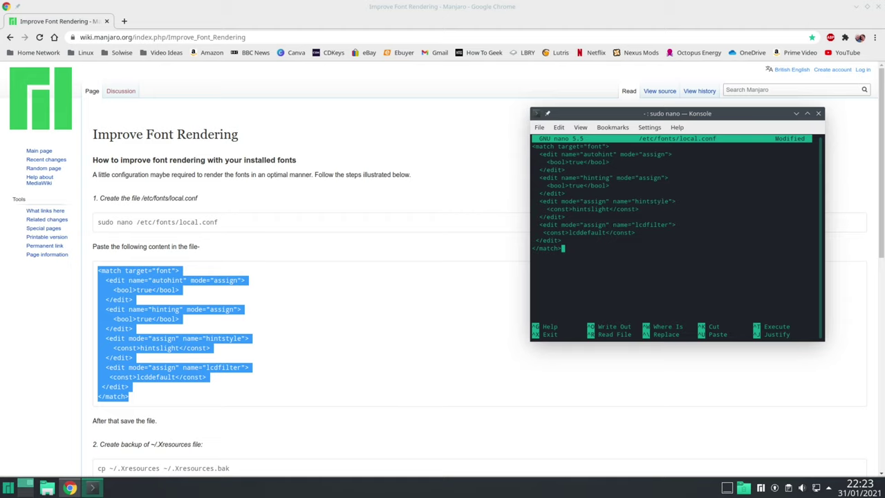
{"action": "key", "text": "ctrl+o"}
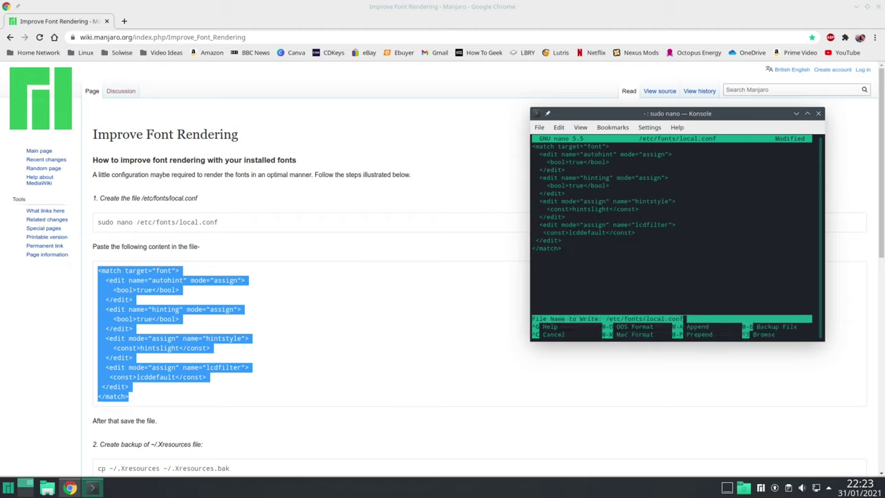
{"action": "key", "text": "Return"}
{"action": "key", "text": "ctrl+x"}
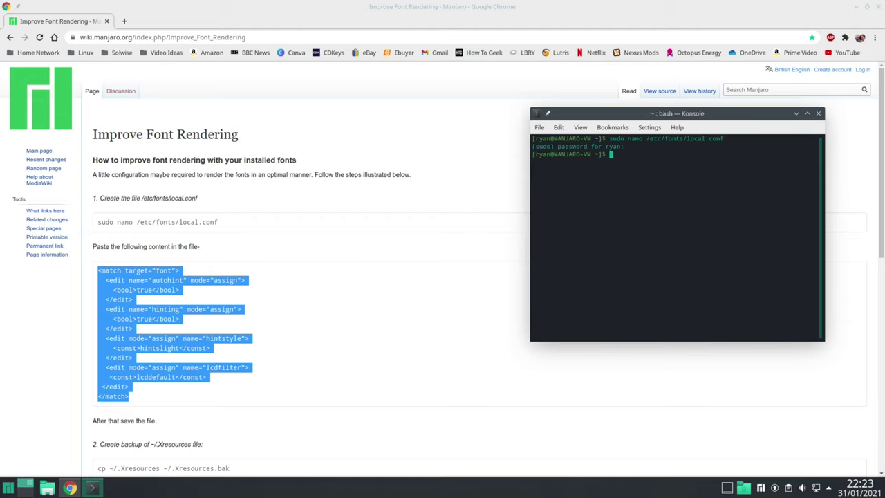
Step: Run the wiki's backup command for the existing ~/.Xresources file in Konsole
{"action": "left_click", "coordinate": [260, 263]}
{"action": "scroll", "coordinate": [260, 263], "scroll_direction": "down", "scroll_amount": 4}
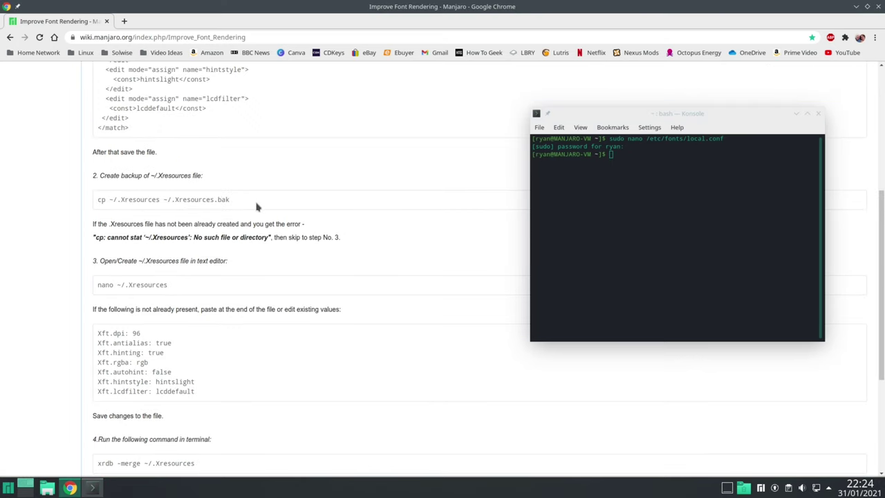
{"action": "left_click_drag", "start_coordinate": [234, 201], "coordinate": [76, 200]}
{"action": "right_click", "coordinate": [152, 199]}
{"action": "left_click", "coordinate": [179, 205]}
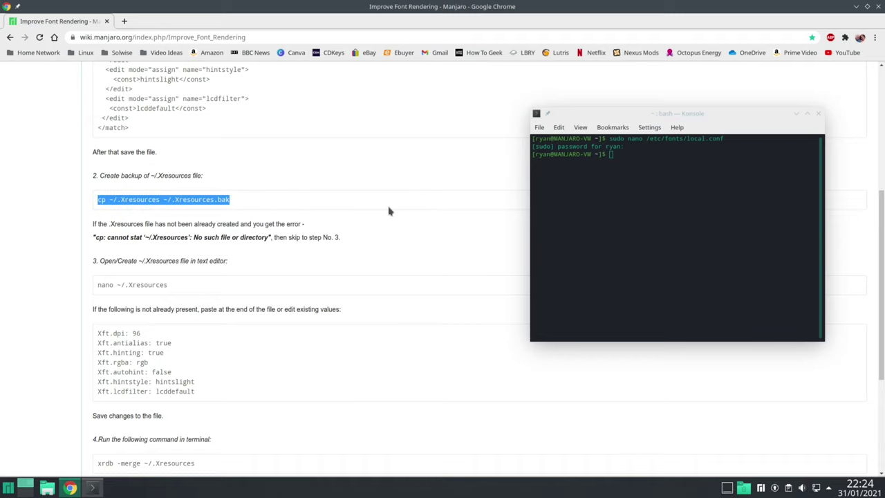
{"action": "right_click", "coordinate": [631, 177]}
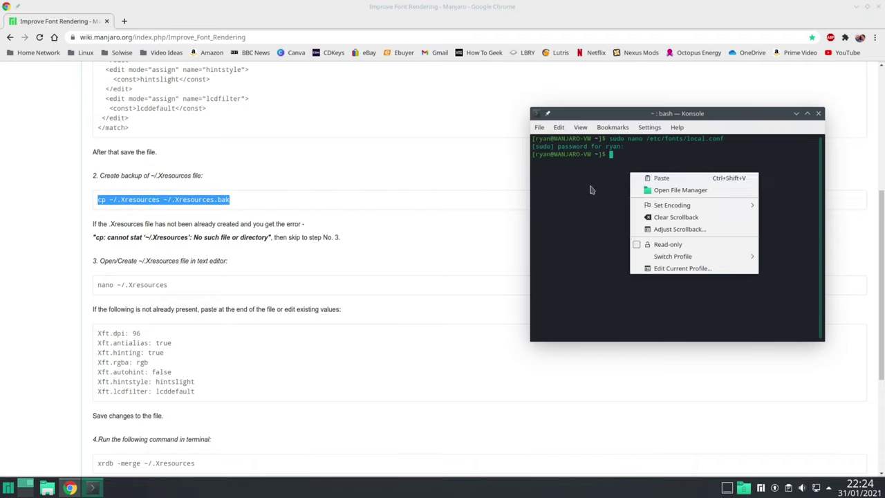
{"action": "left_click", "coordinate": [665, 178]}
{"action": "key", "text": "Return"}
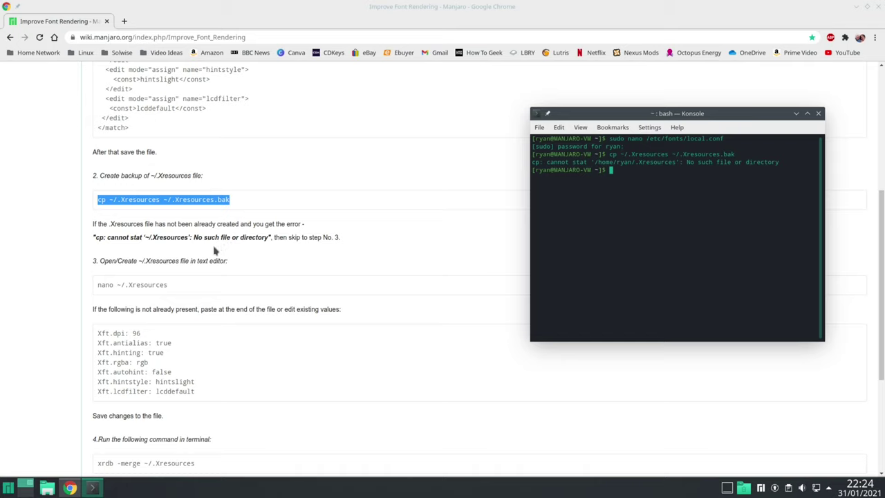
Step: Open ~/.Xresources in nano using the wiki's 'nano ~/.Xresources' command
{"action": "left_click_drag", "start_coordinate": [173, 291], "coordinate": [78, 291]}
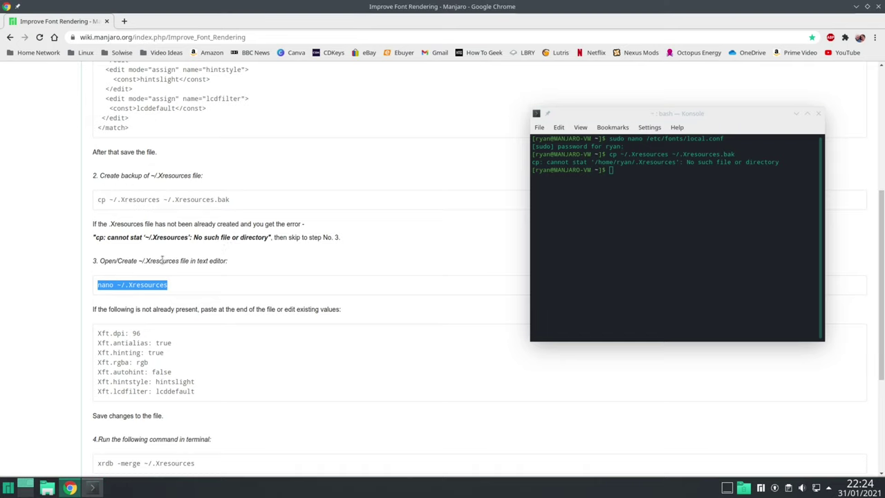
{"action": "right_click", "coordinate": [136, 283]}
{"action": "left_click", "coordinate": [154, 290]}
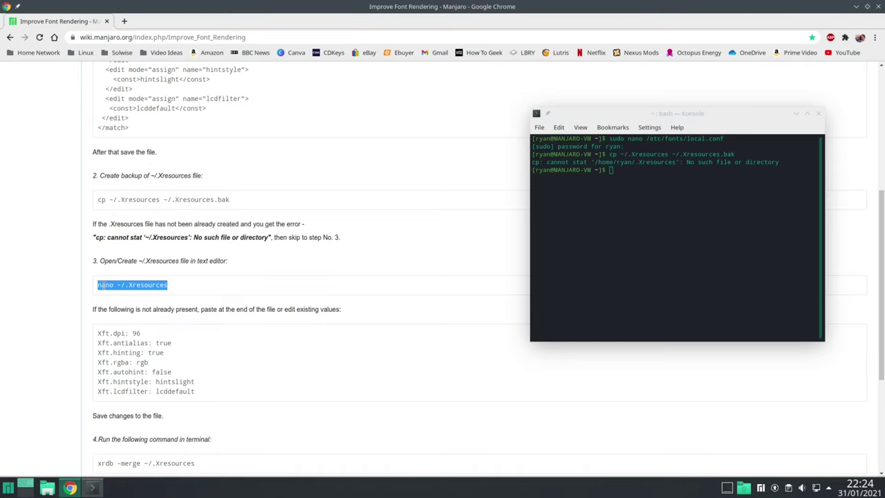
{"action": "right_click", "coordinate": [634, 213]}
{"action": "left_click", "coordinate": [657, 224]}
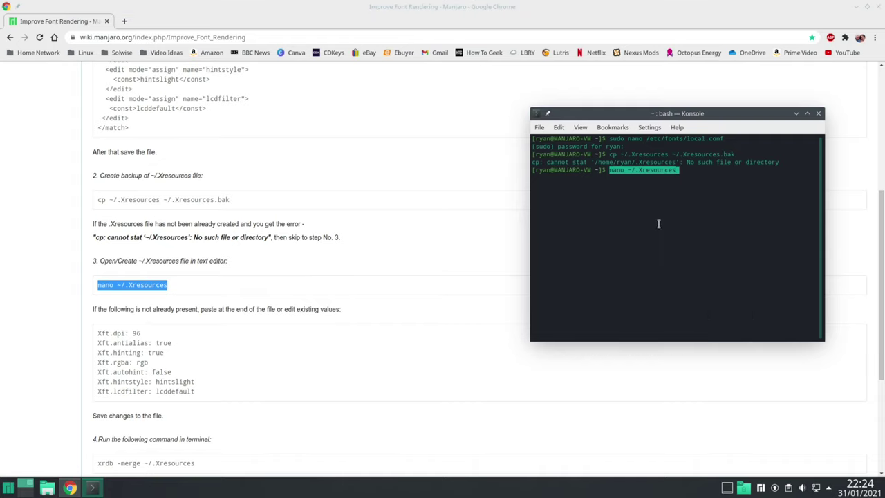
{"action": "key", "text": "Return"}
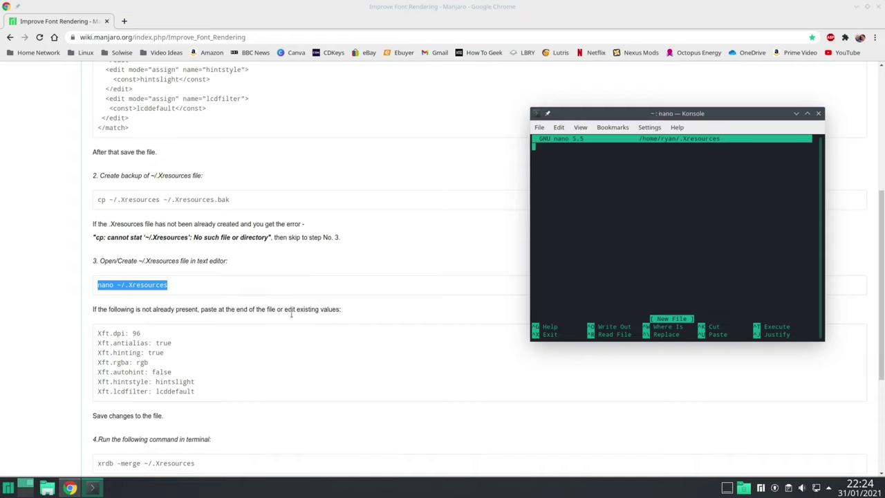
Step: Paste the wiki's seven Xft settings into ~/.Xresources and save it
{"action": "left_click_drag", "start_coordinate": [200, 395], "coordinate": [96, 336]}
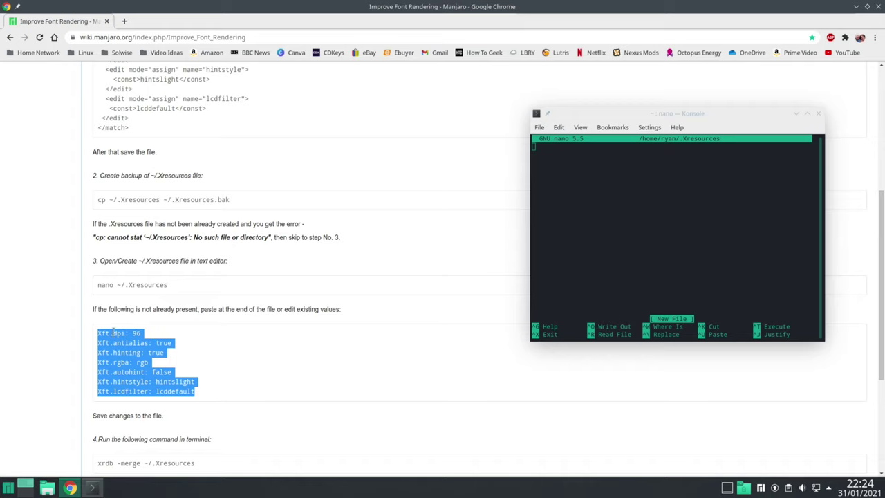
{"action": "right_click", "coordinate": [114, 332]}
{"action": "left_click", "coordinate": [131, 340]}
{"action": "right_click", "coordinate": [610, 182]}
{"action": "left_click", "coordinate": [635, 185]}
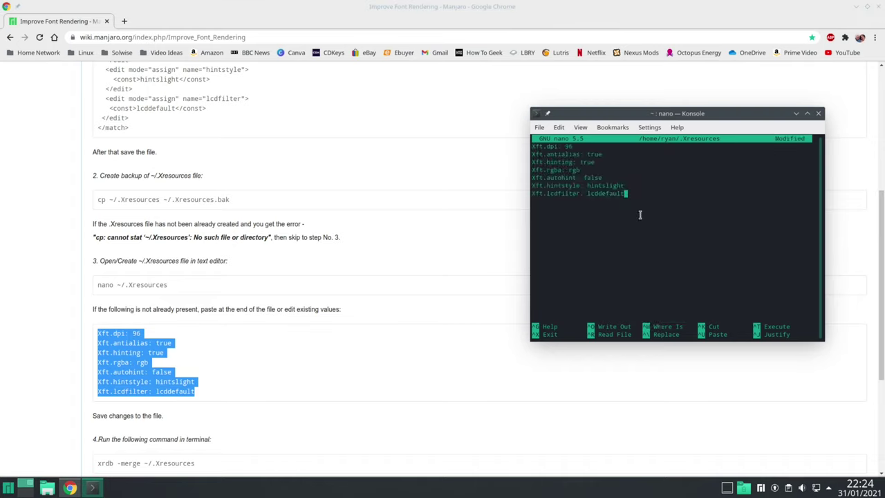
{"action": "key", "text": "ctrl+x"}
{"action": "key", "text": "y"}
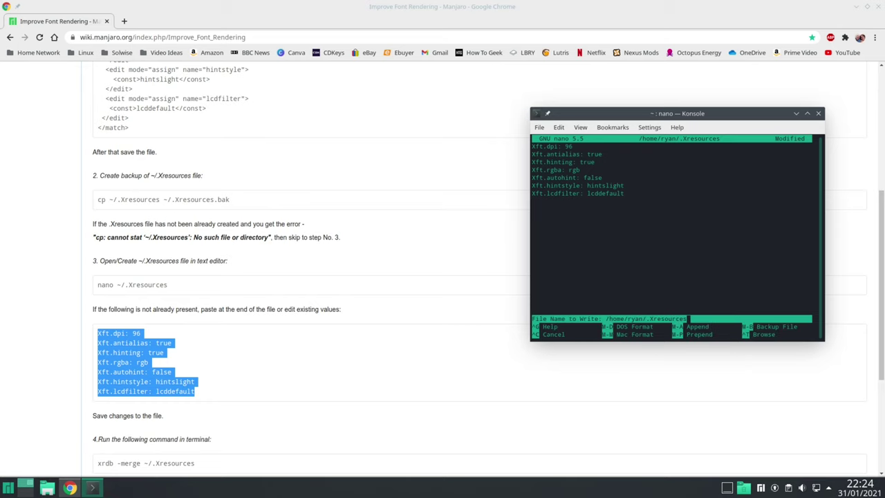
{"action": "key", "text": "Return"}
Step: Run 'xrdb -merge ~/.Xresources' from the wiki in Konsole, then minimize the terminal
{"action": "scroll", "coordinate": [271, 320], "scroll_direction": "down", "scroll_amount": 5}
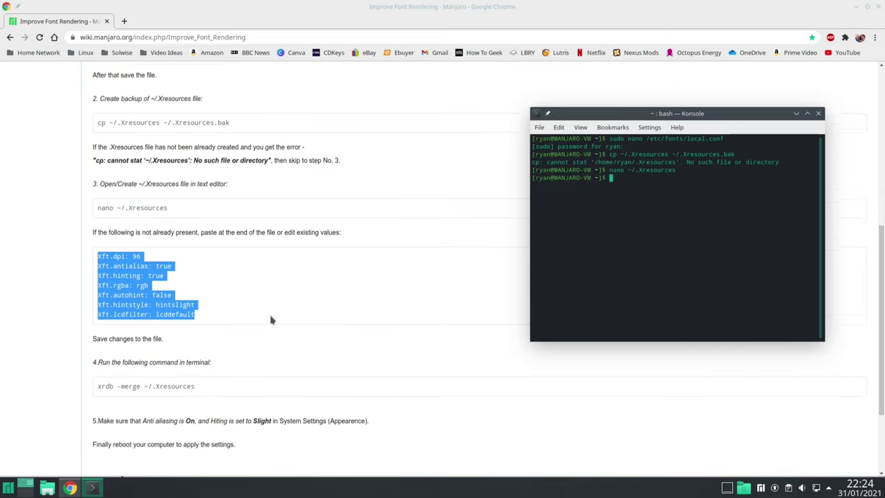
{"action": "left_click", "coordinate": [317, 254]}
{"action": "scroll", "coordinate": [340, 306], "scroll_direction": "down", "scroll_amount": 1}
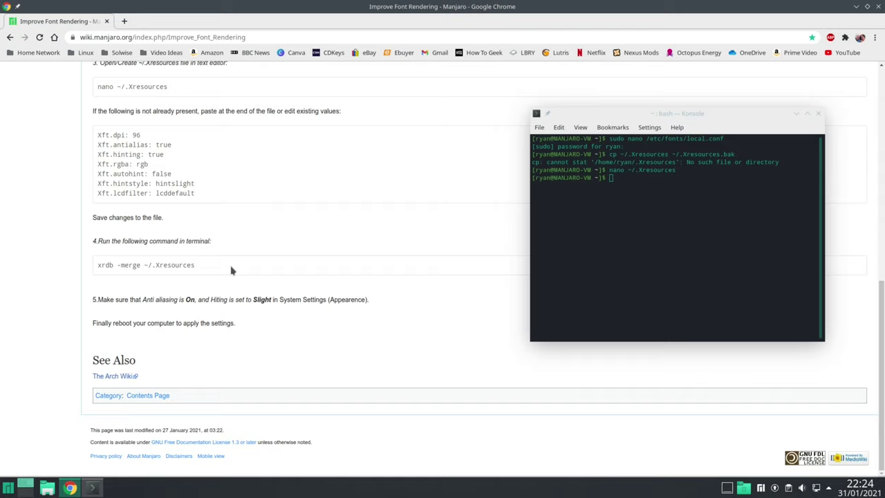
{"action": "triple_click", "coordinate": [94, 271]}
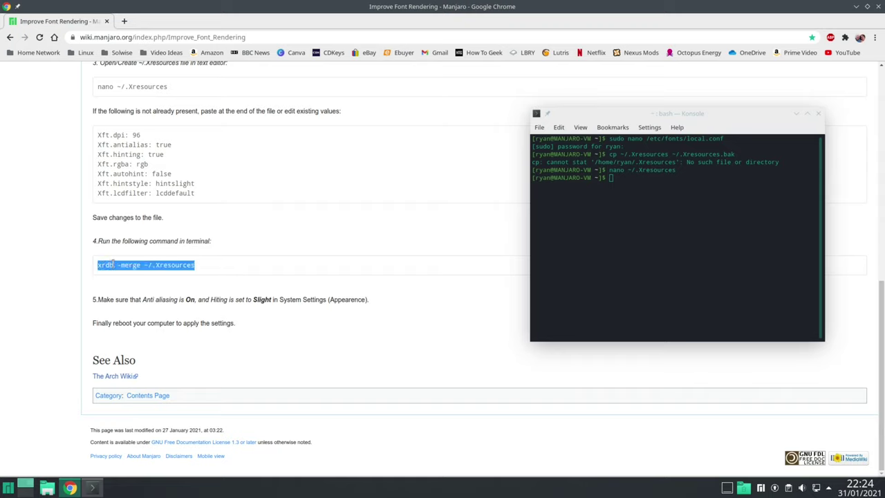
{"action": "right_click", "coordinate": [112, 263]}
{"action": "left_click", "coordinate": [233, 272]}
{"action": "left_click", "coordinate": [683, 193]}
{"action": "right_click", "coordinate": [684, 197]}
{"action": "left_click", "coordinate": [698, 211]}
{"action": "key", "text": "Return"}
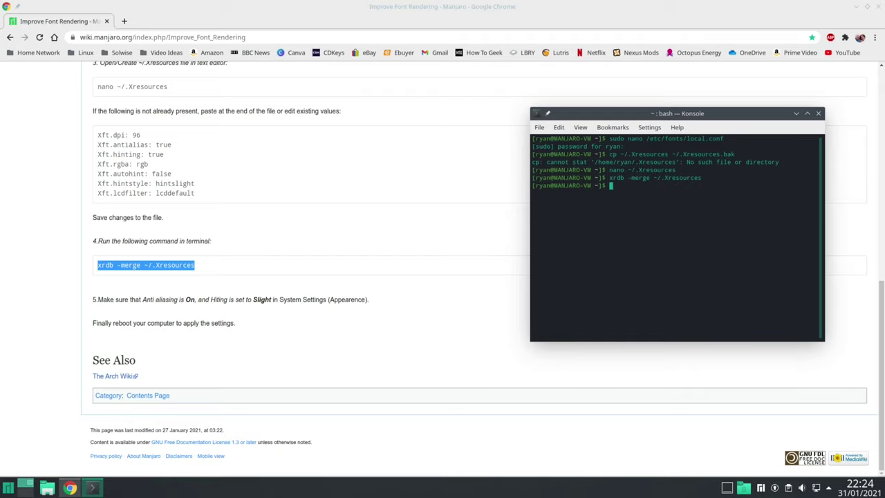
{"action": "left_click", "coordinate": [796, 113]}
{"action": "left_click", "coordinate": [614, 187]}
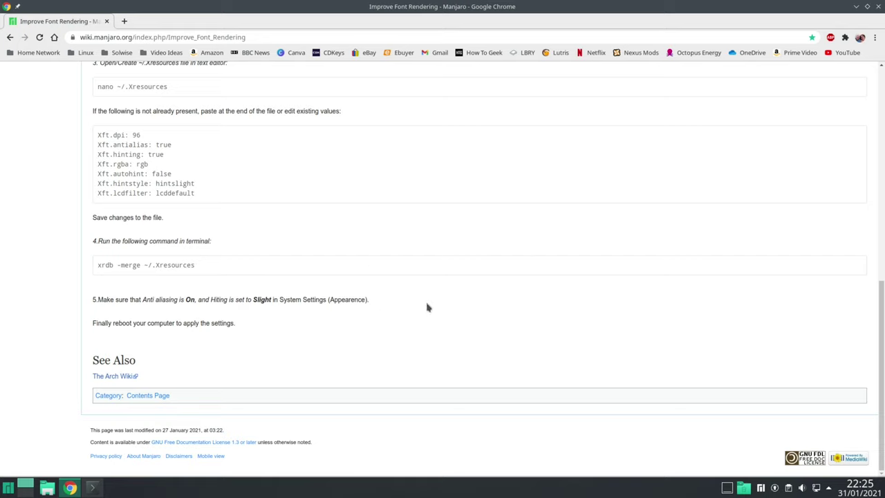
Step: Launch System Settings via 'sett' and open its Fonts page by searching 'font'
{"action": "left_click", "coordinate": [8, 487]}
{"action": "type", "text": "s"}
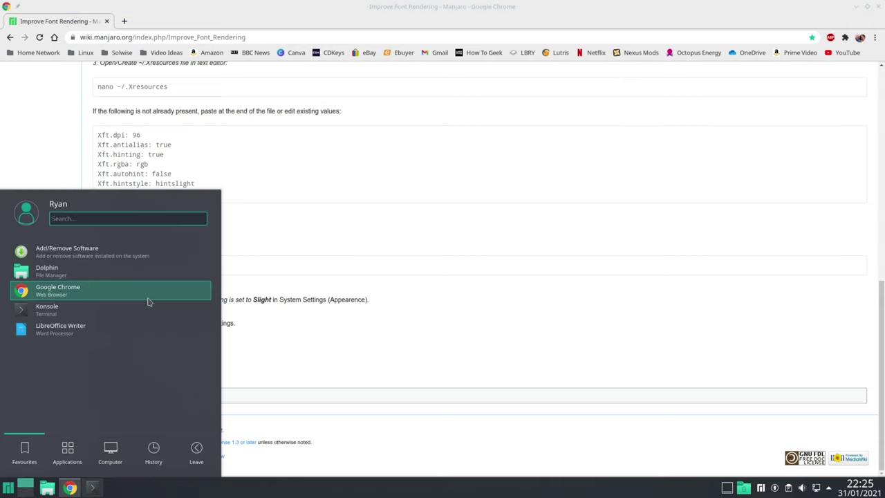
{"action": "type", "text": "ett"}
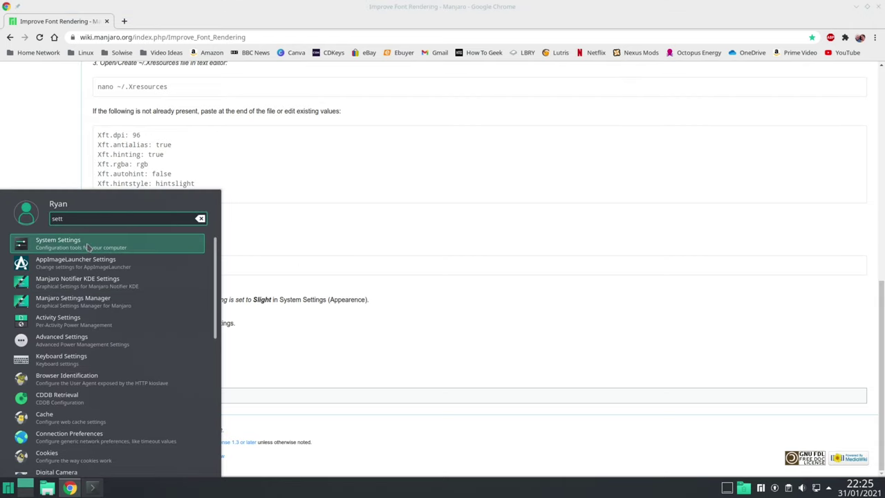
{"action": "left_click", "coordinate": [73, 245]}
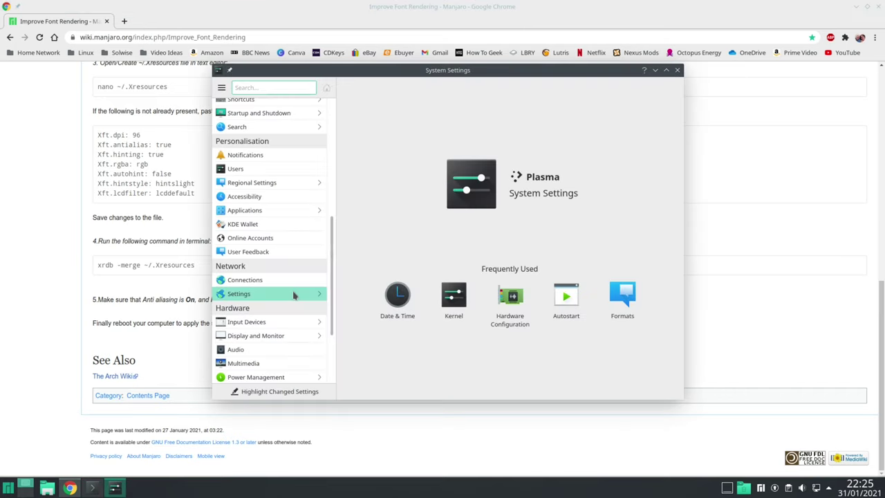
{"action": "scroll", "coordinate": [290, 297], "scroll_direction": "down", "scroll_amount": 1}
{"action": "left_click", "coordinate": [263, 85]}
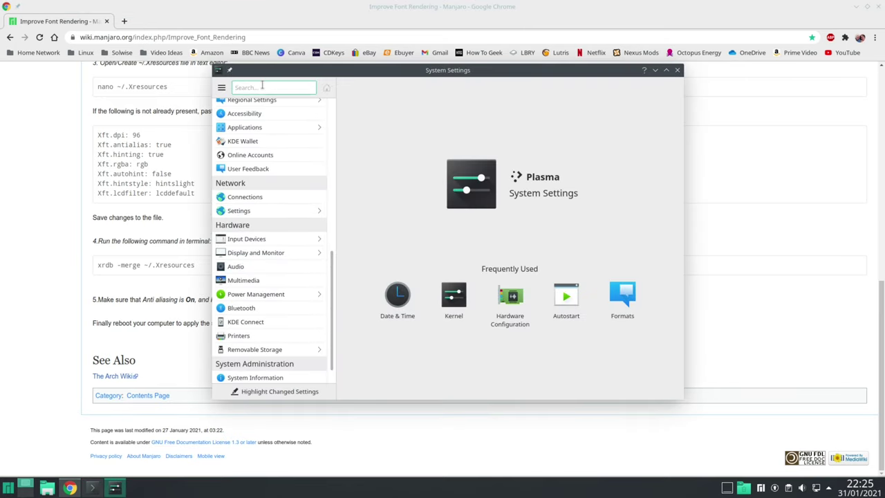
{"action": "type", "text": "font"}
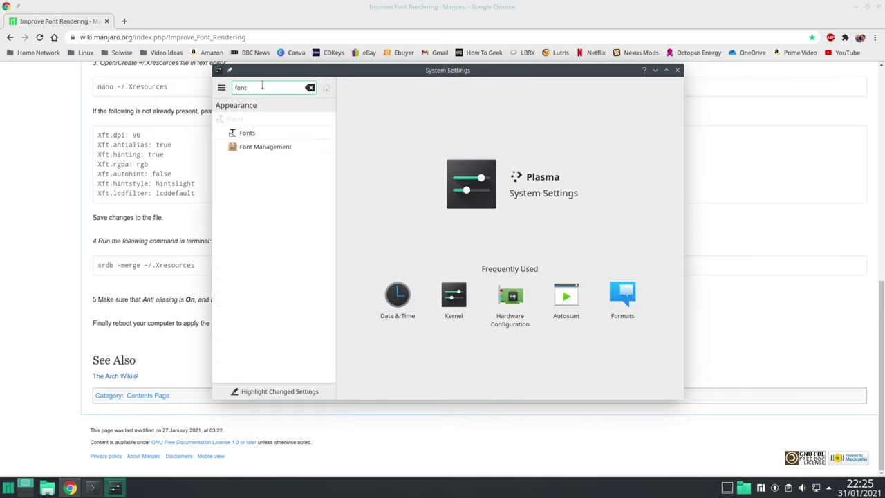
{"action": "left_click", "coordinate": [235, 133]}
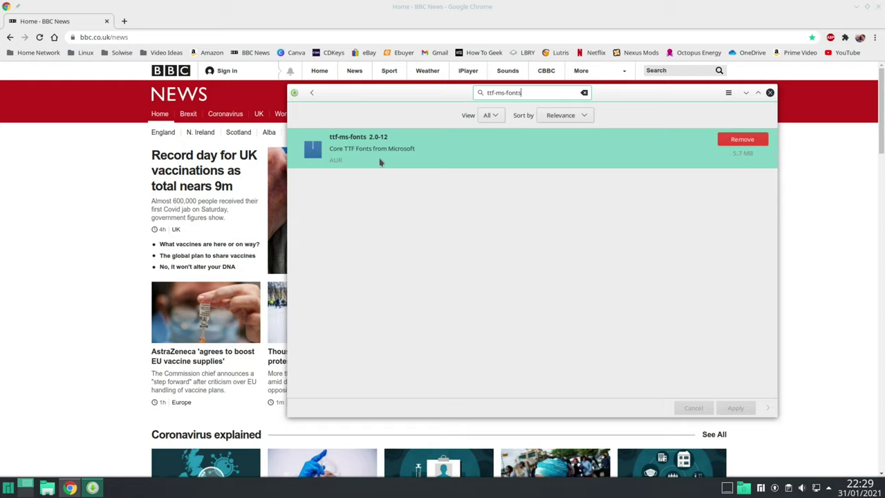
Step: Hide all windows with Super+D to reveal the bare desktop
{"action": "key", "text": "super+d"}
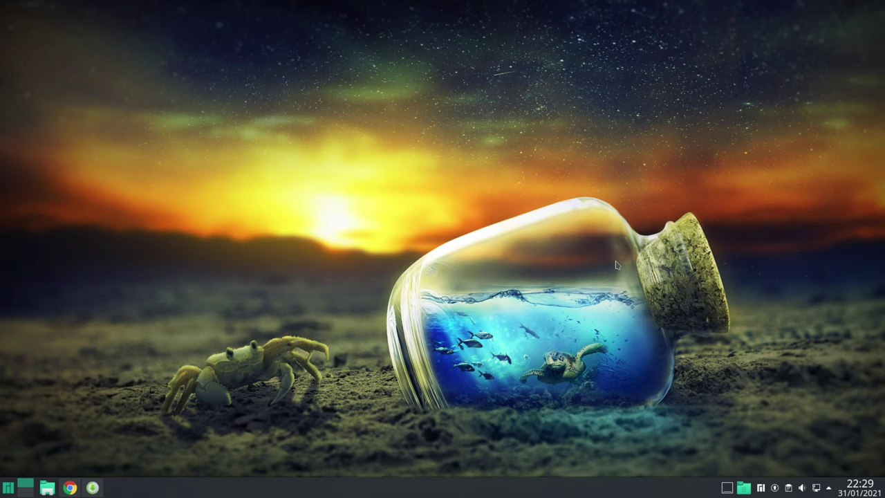